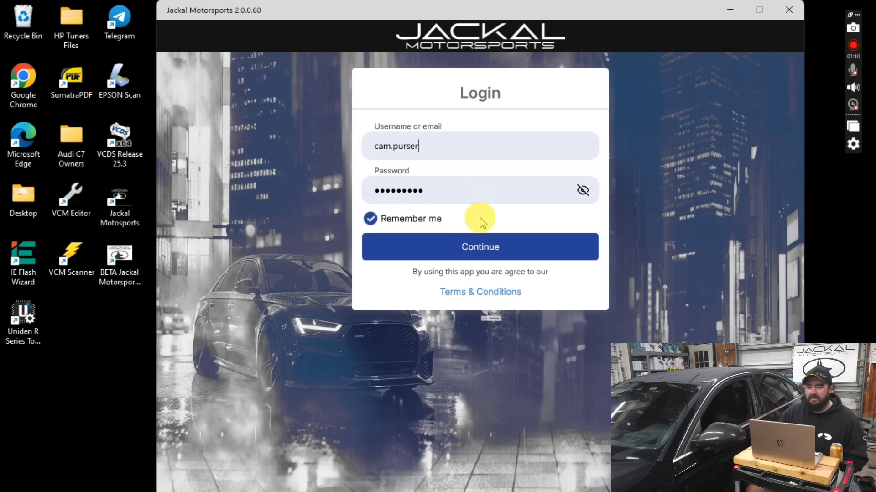
Step: Sign in with the saved credentials and run the ReadDtc routine from the Toolkit
left_click(485, 250)
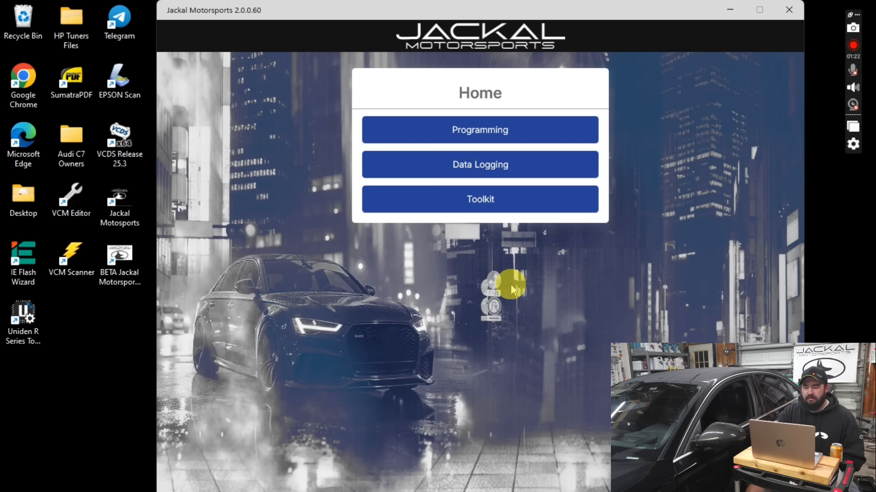
left_click(484, 198)
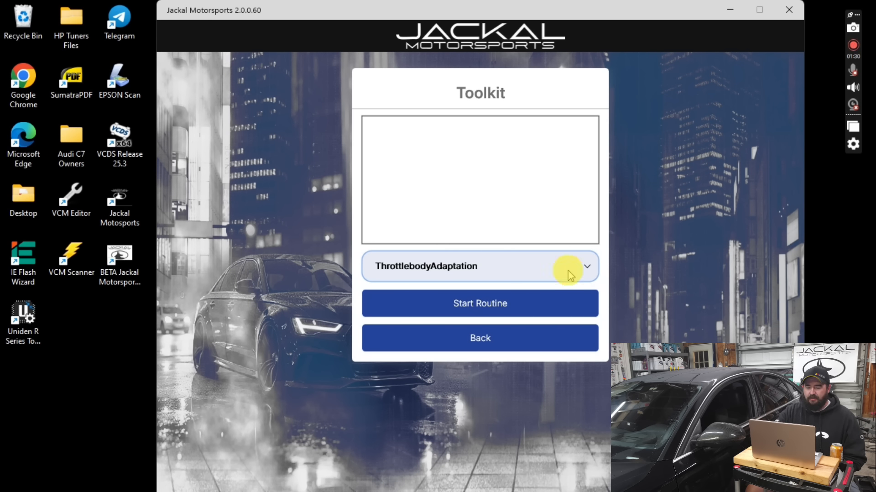
left_click(587, 268)
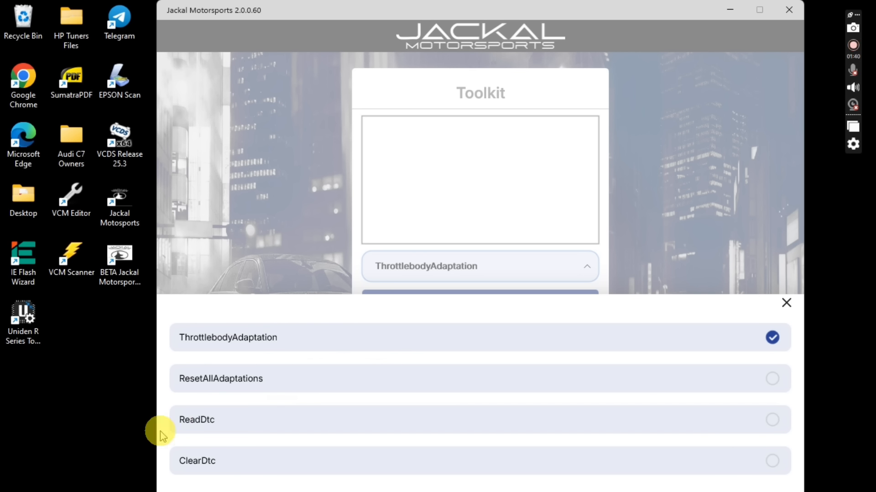
left_click(233, 424)
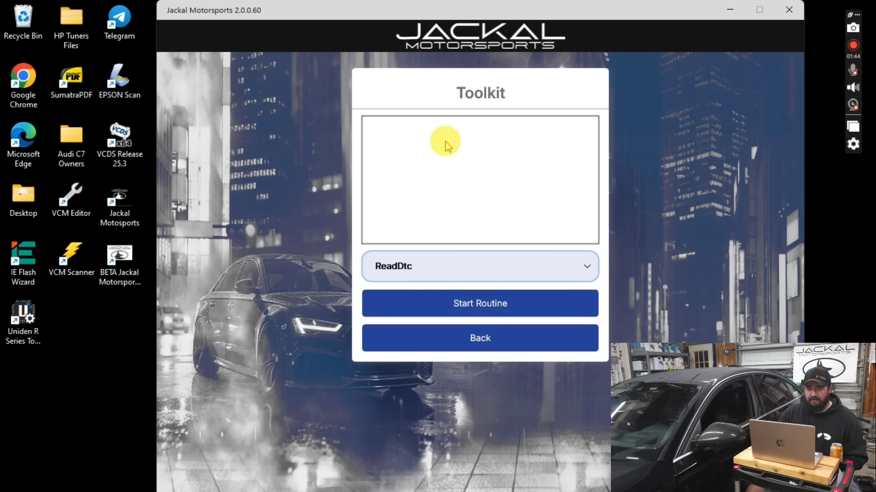
left_click(472, 302)
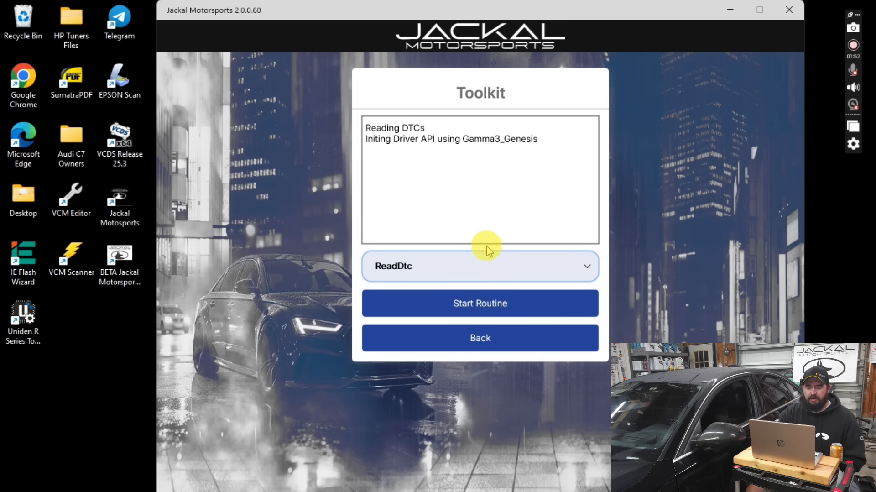
Step: Run the ClearDtc routine to clear the stored trouble codes
left_click(485, 265)
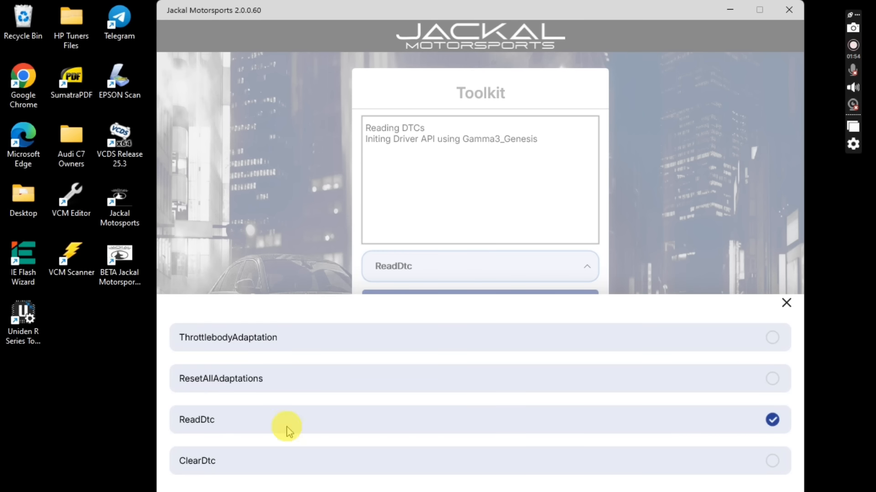
left_click(218, 462)
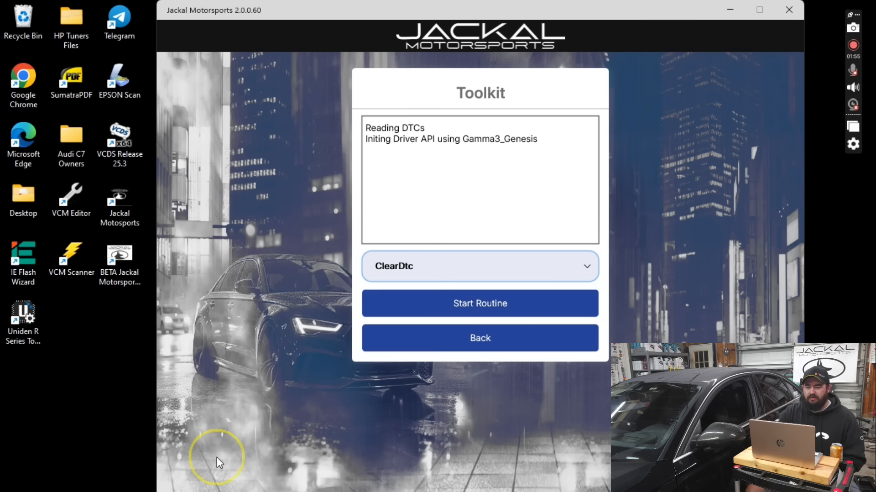
left_click(488, 308)
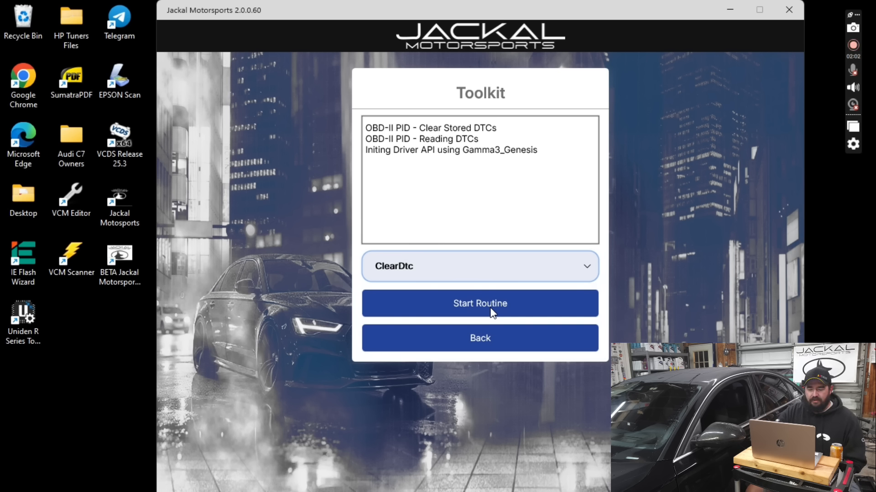
Step: Choose the ResetAllAdaptations routine without starting it, and return to the Home screen
left_click(488, 283)
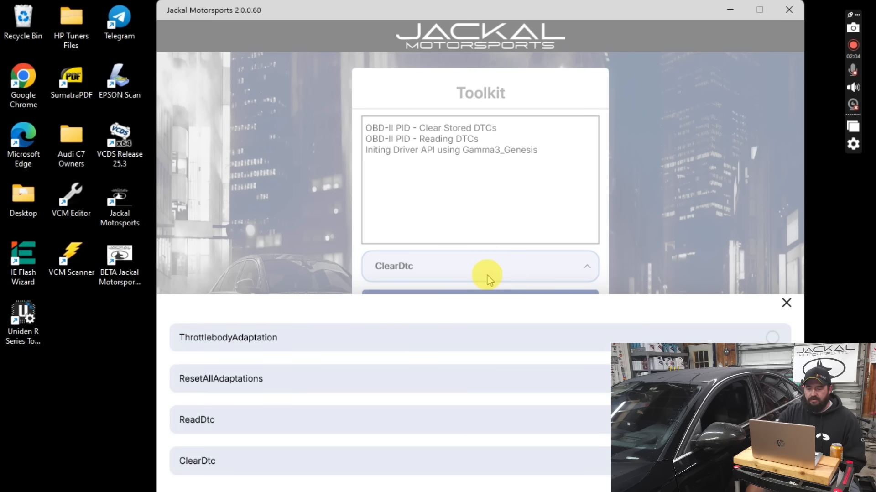
left_click(396, 379)
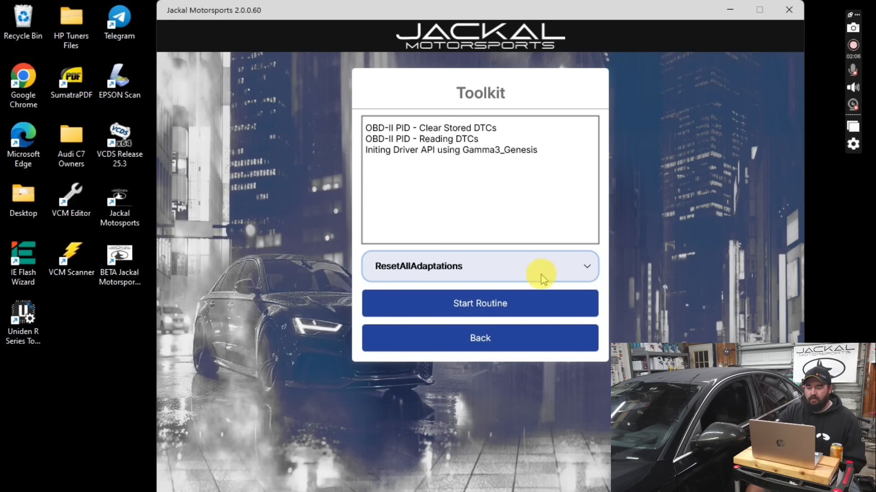
left_click(481, 338)
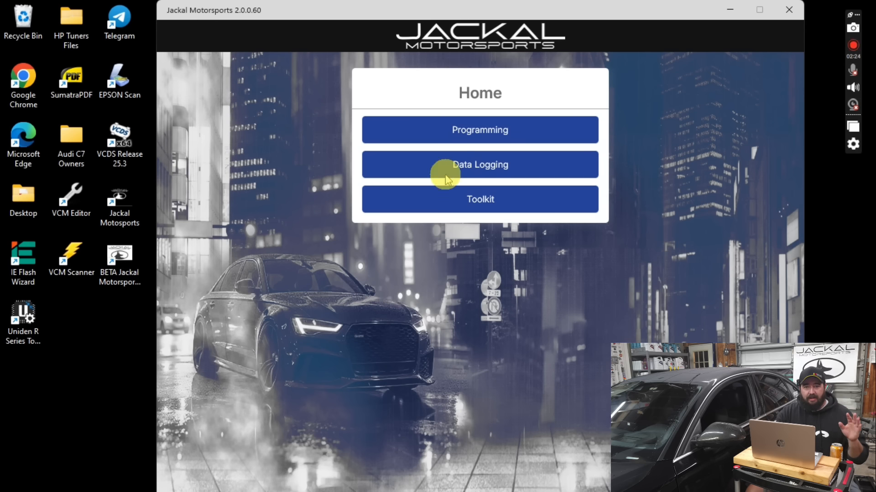
Step: Open Data Logging and connect to the Engine controller to load its parameter list
left_click(469, 164)
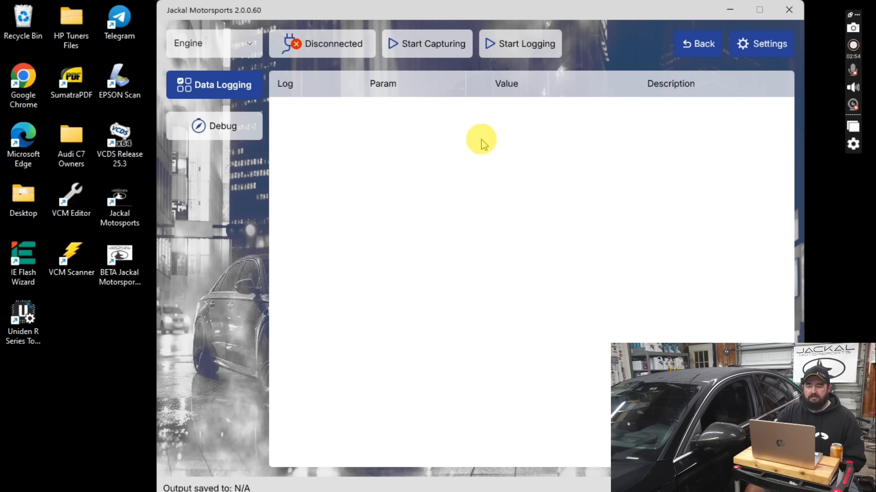
left_click(297, 43)
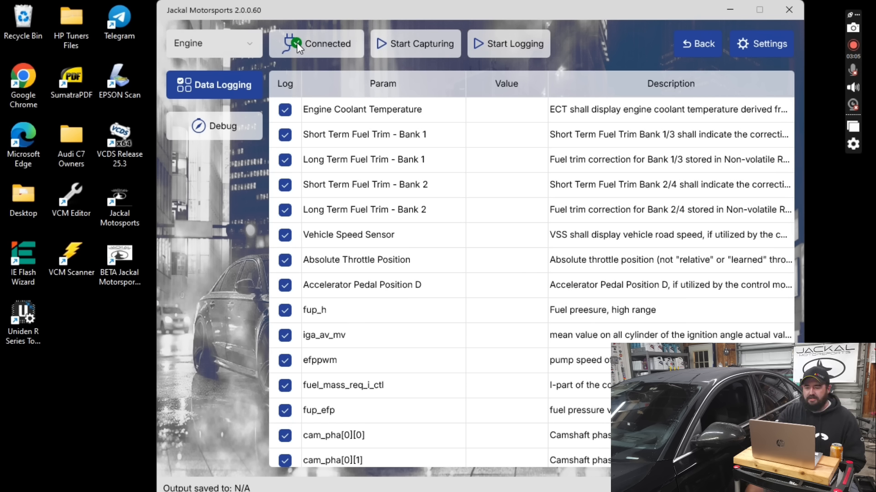
left_click(303, 45)
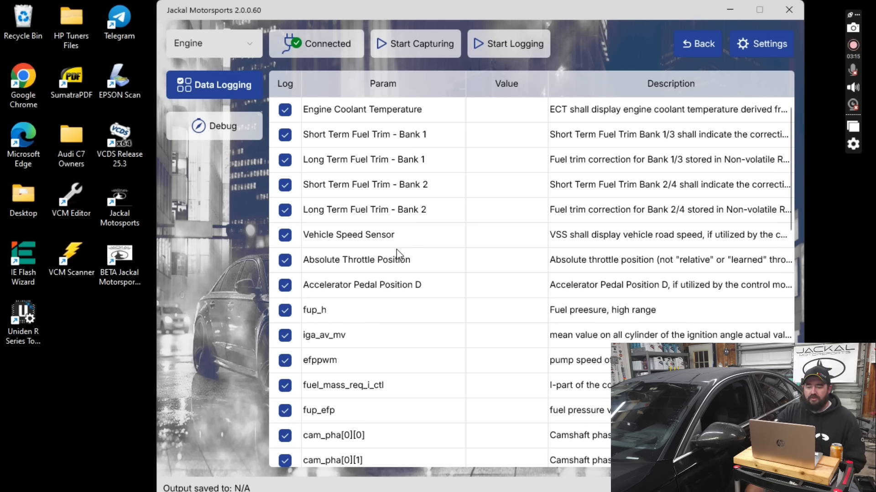
Step: Review the engine parameters selected for logging and start capturing their live values
scroll(397, 253, "down", 4)
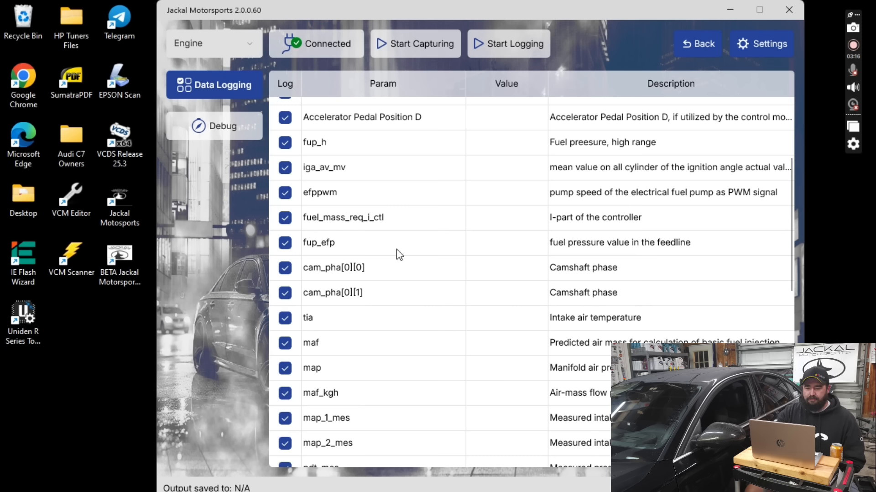
scroll(398, 254, "down", 5)
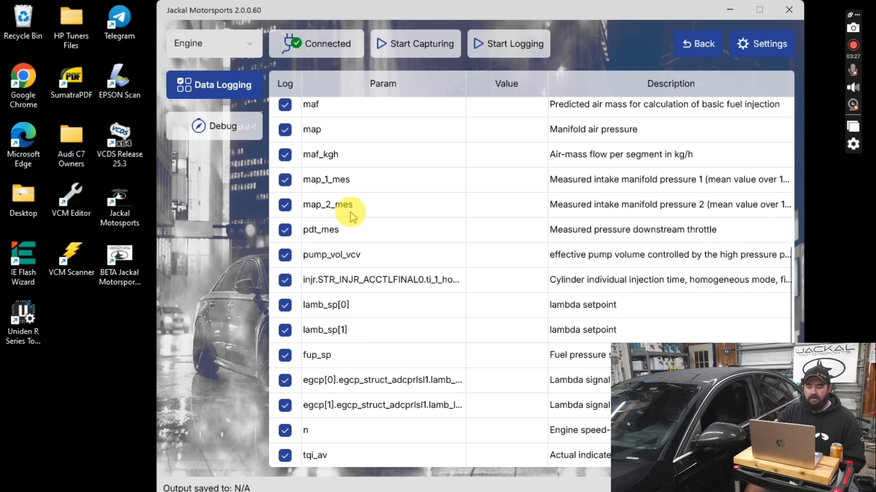
scroll(365, 228, "up", 1)
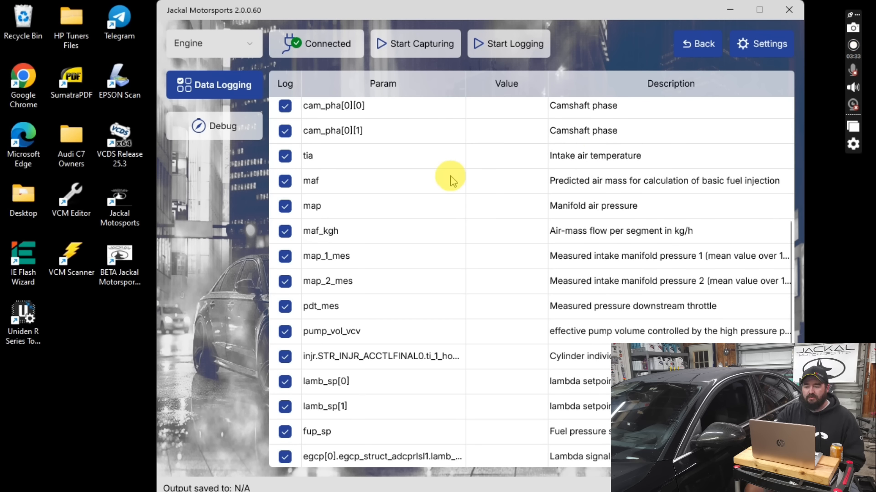
scroll(450, 180, "up", 5)
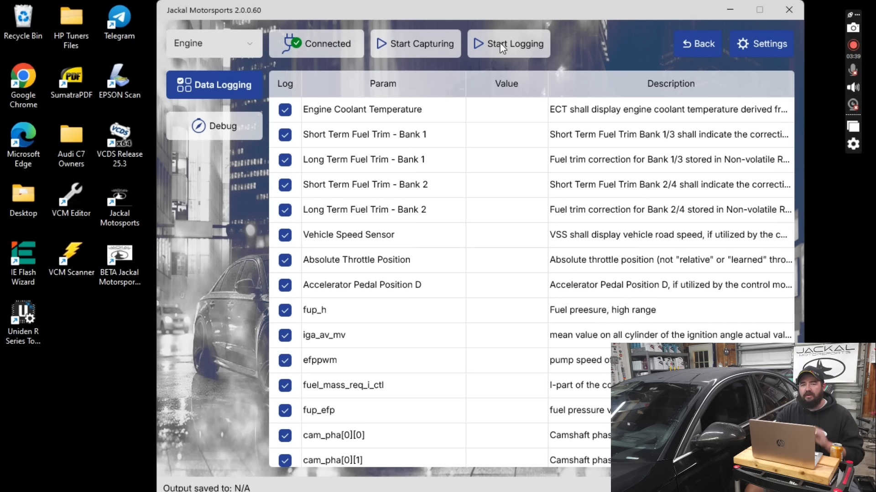
left_click(382, 46)
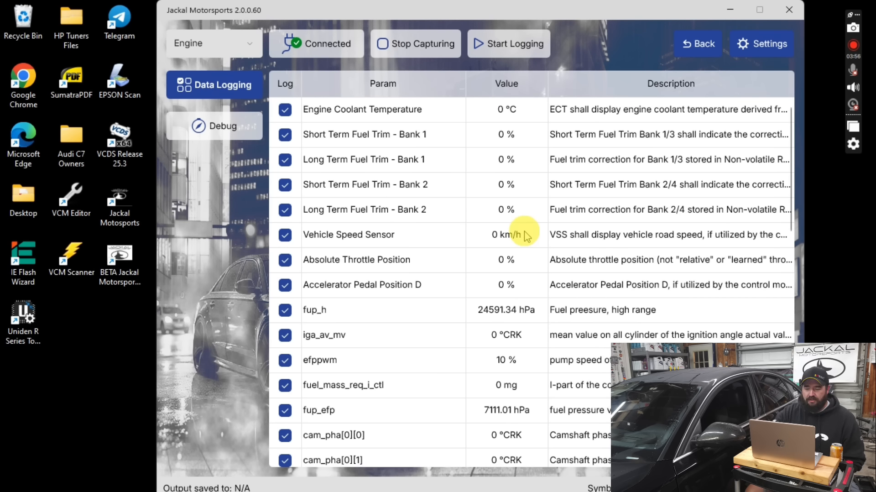
Step: Examine the live values of the captured engine parameters, including fuel pressure, intake air temperature, manifold pressure and lambda
scroll(527, 237, "down", 3)
scroll(527, 237, "down", 1)
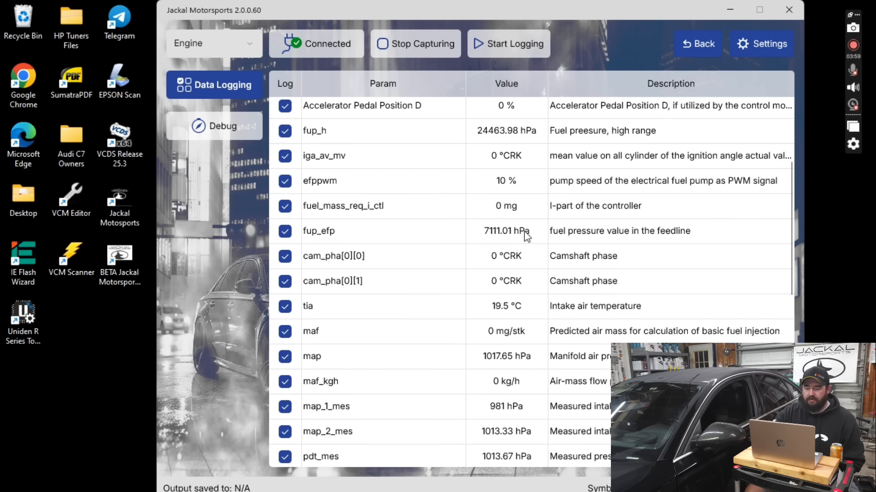
scroll(527, 236, "down", 3)
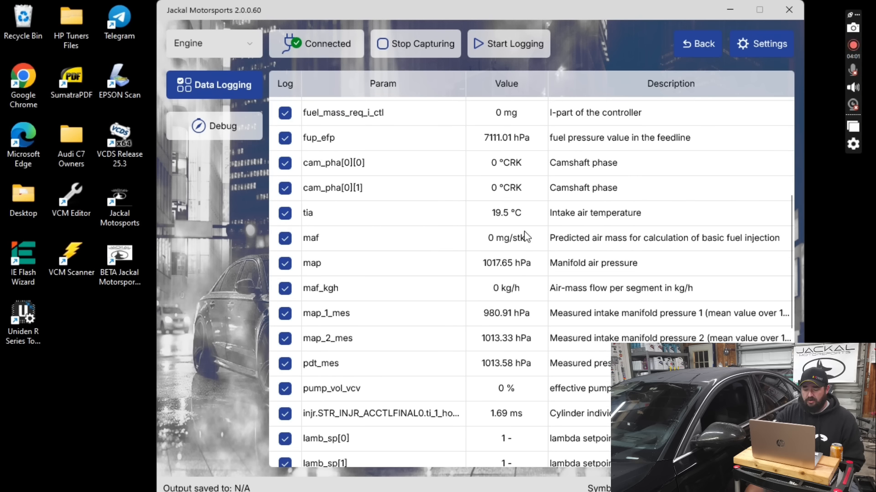
scroll(527, 236, "down", 3)
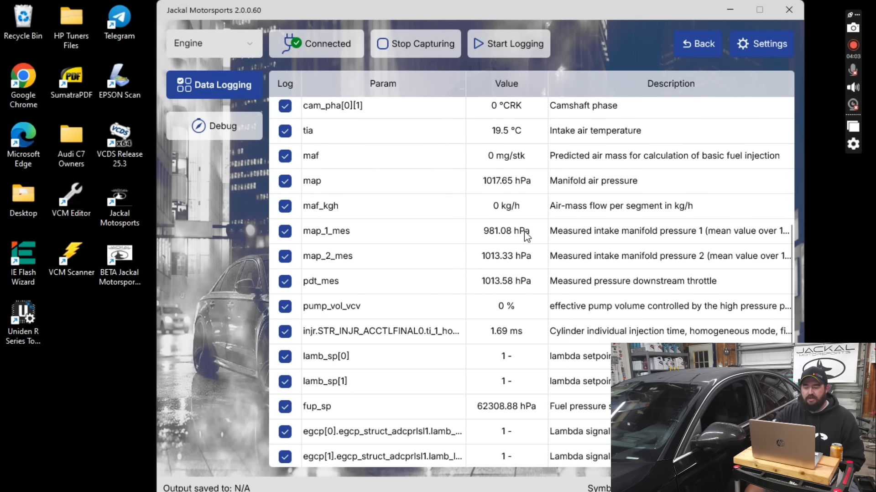
scroll(527, 236, "up", 10)
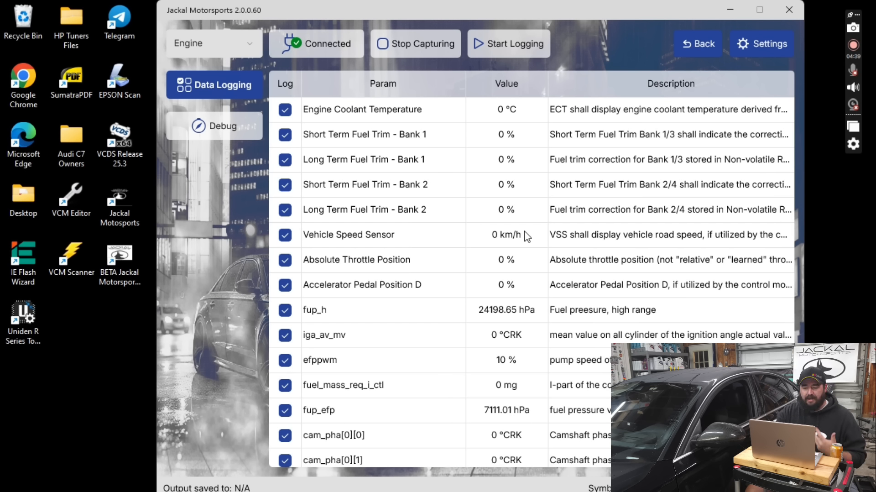
left_click(498, 196)
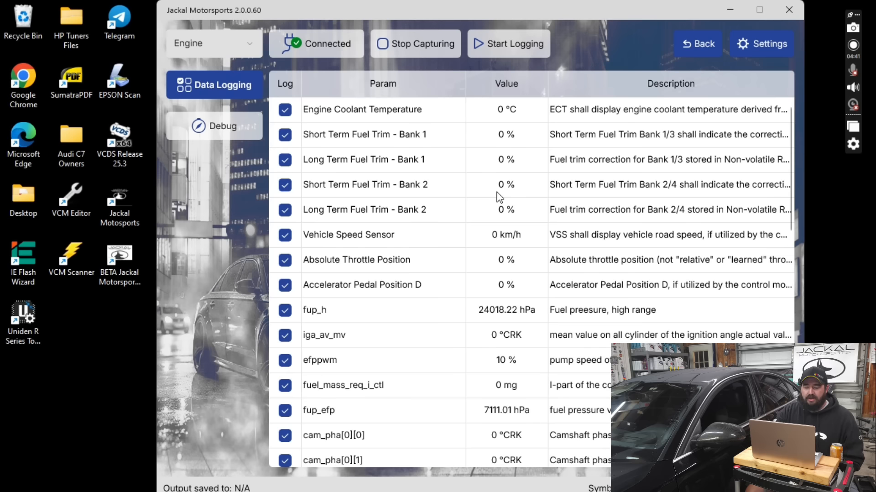
scroll(499, 197, "down", 1)
scroll(500, 196, "down", 2)
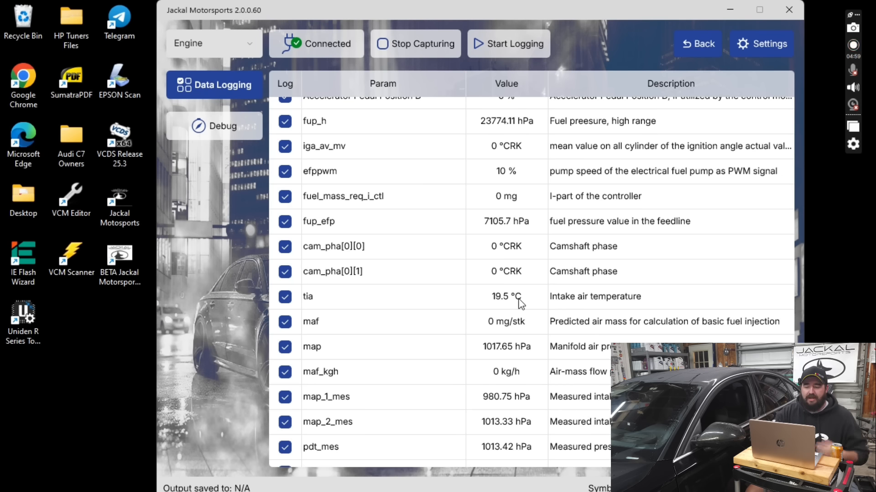
scroll(520, 303, "up", 5)
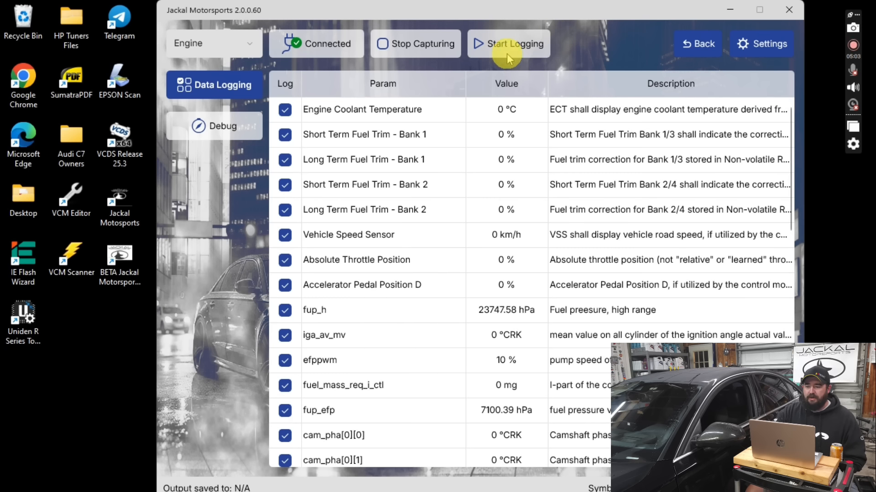
Step: Record a data log to a .csv file in the AM Tuned 3.0T folder under the suggested file name, and stop logging
left_click(483, 46)
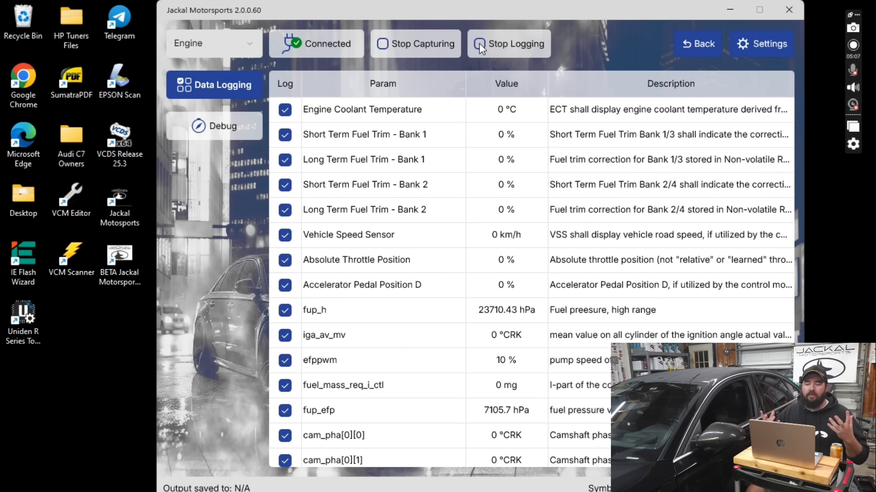
left_click(481, 46)
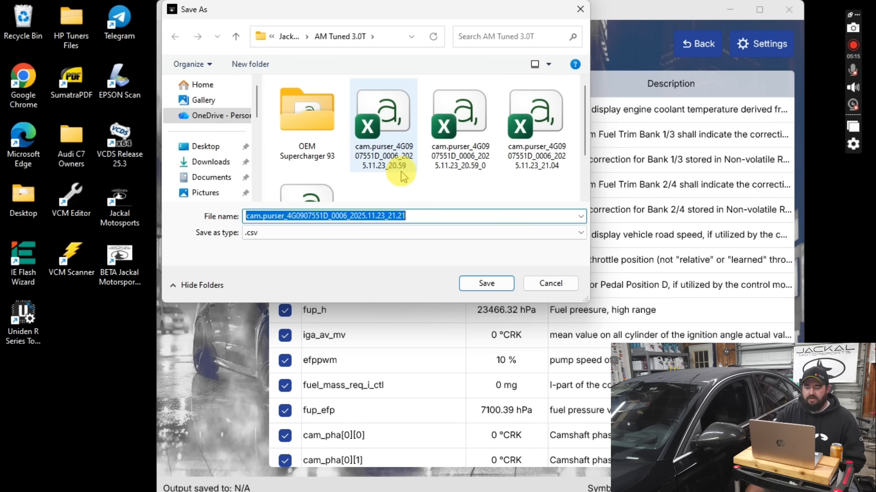
scroll(401, 173, "down", 1)
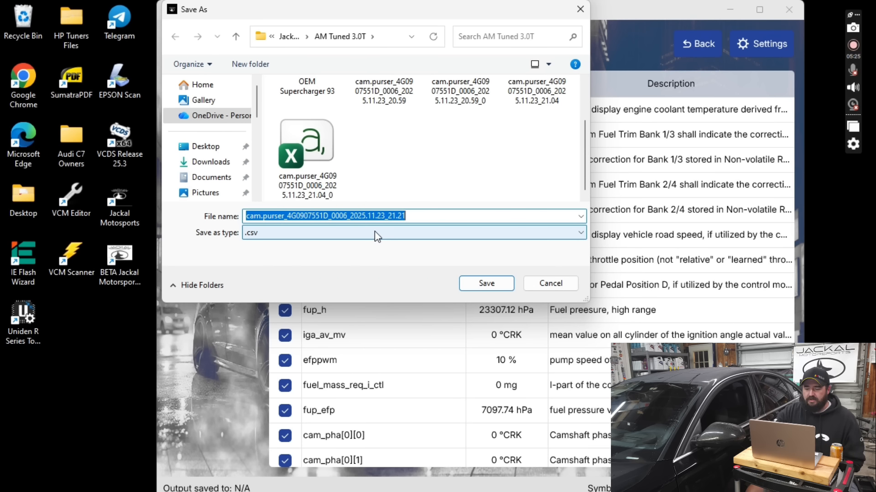
left_click(479, 282)
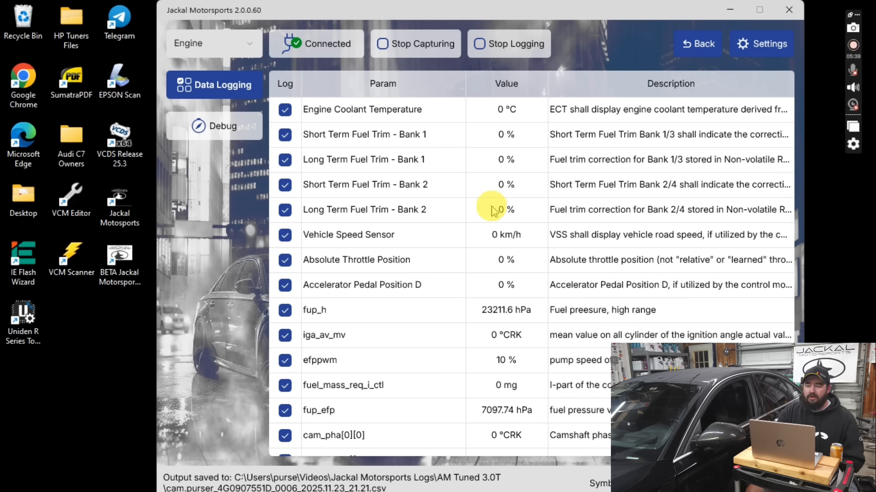
left_click(479, 44)
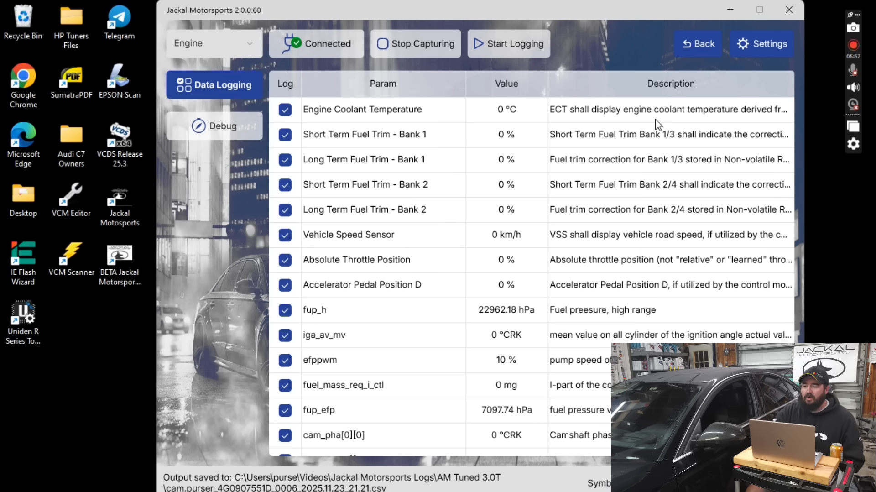
Step: Leave Data Logging and start Program Engine from Programming, accepting the request to power up the ignition without starting the engine
left_click(705, 42)
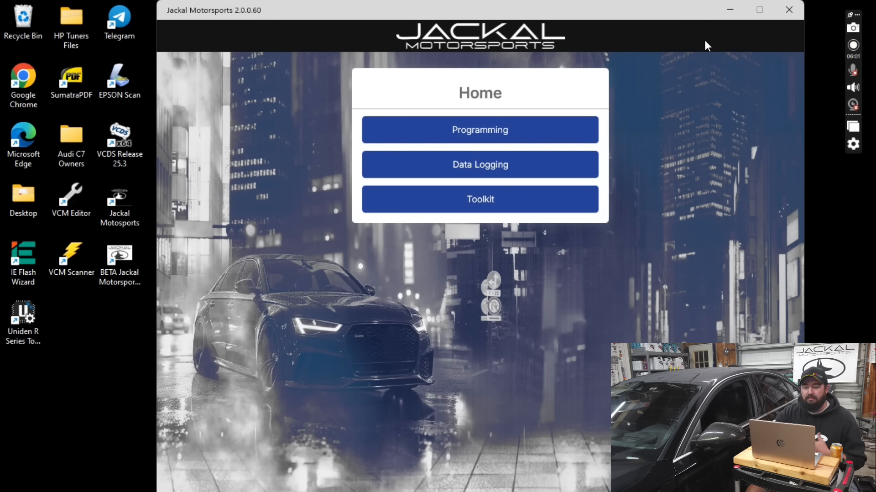
left_click(476, 128)
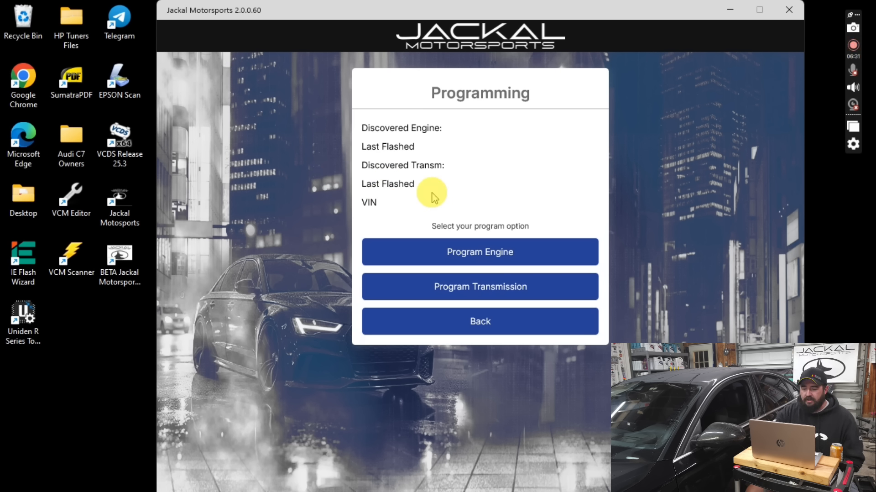
left_click(482, 250)
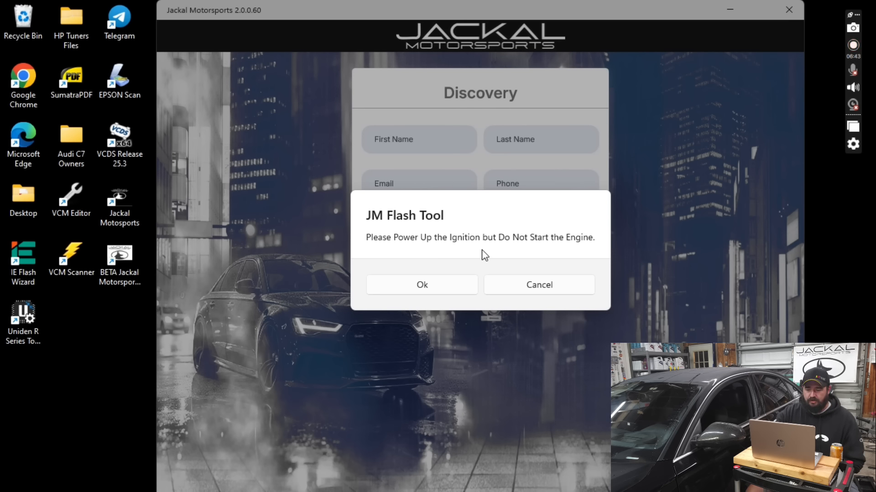
left_click(443, 291)
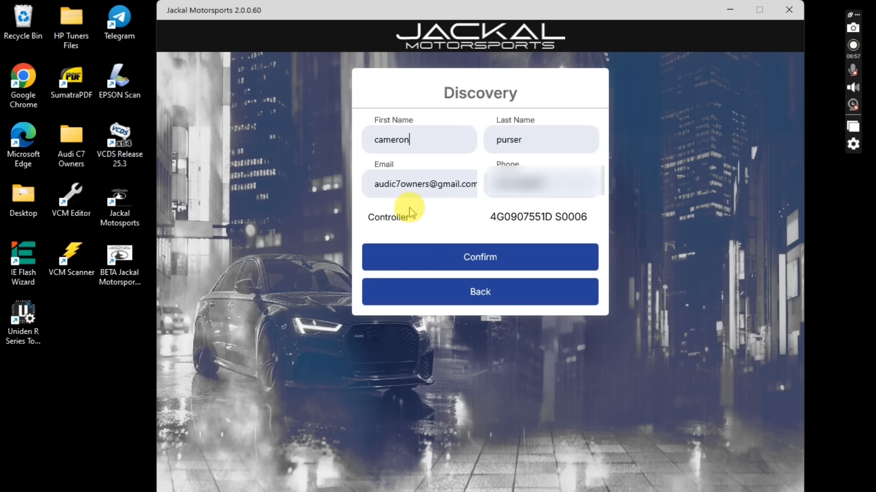
Step: Confirm the client details for the discovered engine controller and select the Production - 4G0907551D S0006 binary
left_click(486, 257)
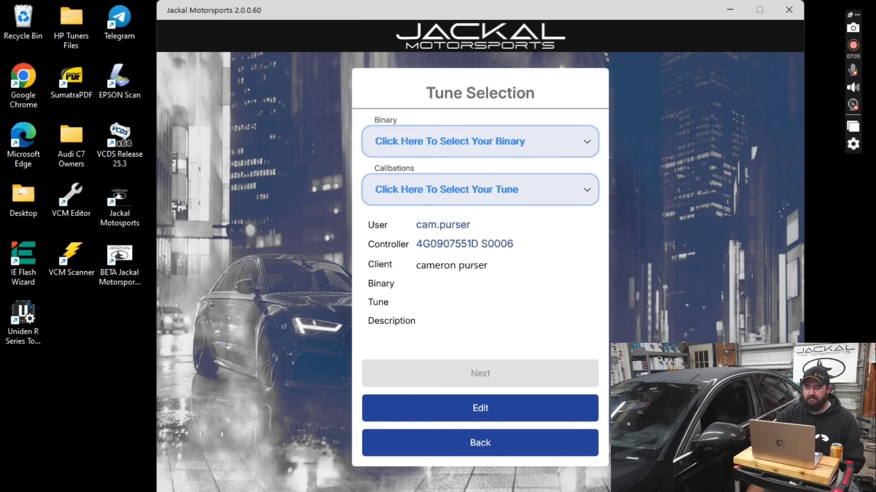
left_click(584, 141)
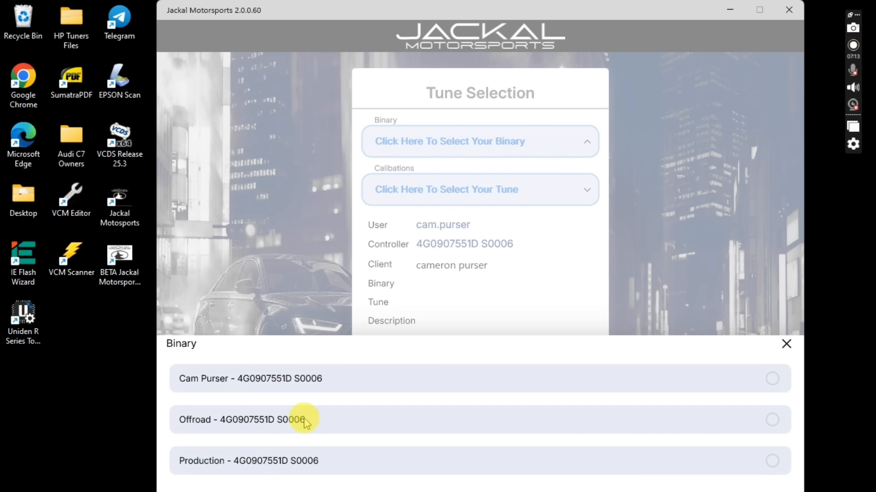
left_click(241, 464)
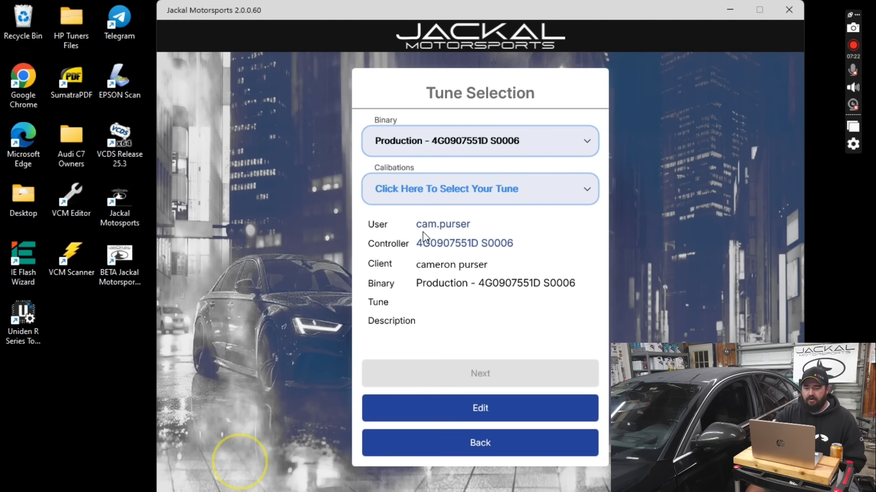
Step: Review the calibrations offered for the Production engine binary, from Back to Stock to Stage 2+ E40, and close the list without choosing one
left_click(554, 189)
left_click(555, 189)
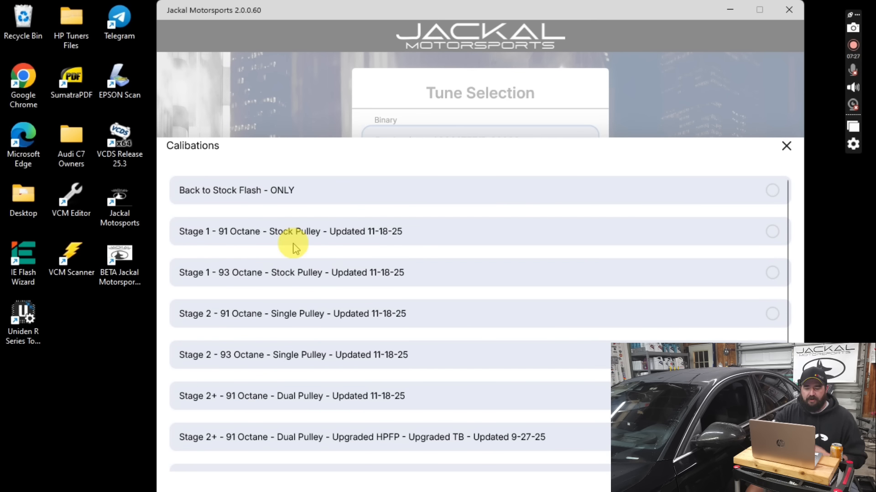
scroll(407, 281, "down", 3)
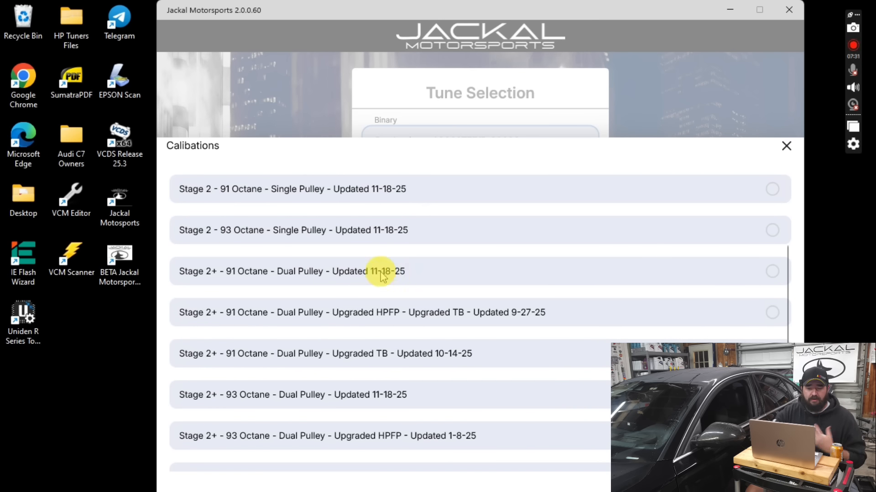
scroll(420, 294, "down", 2)
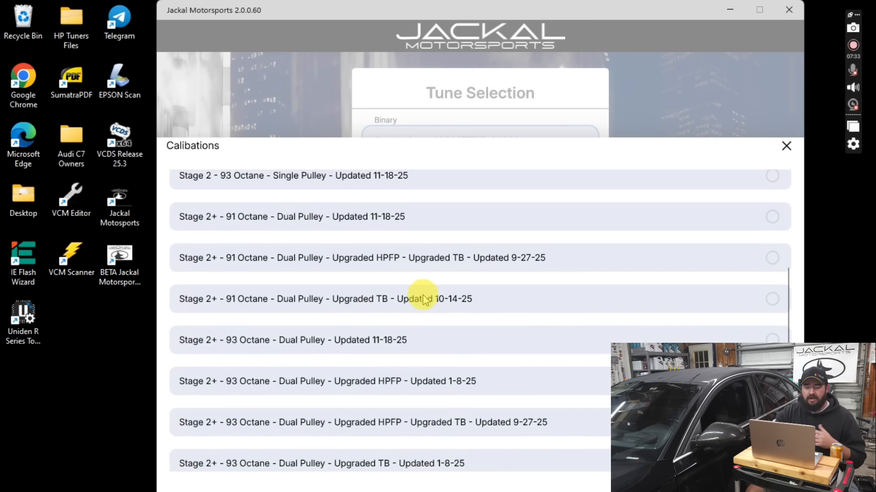
scroll(426, 300, "up", 1)
scroll(425, 299, "down", 3)
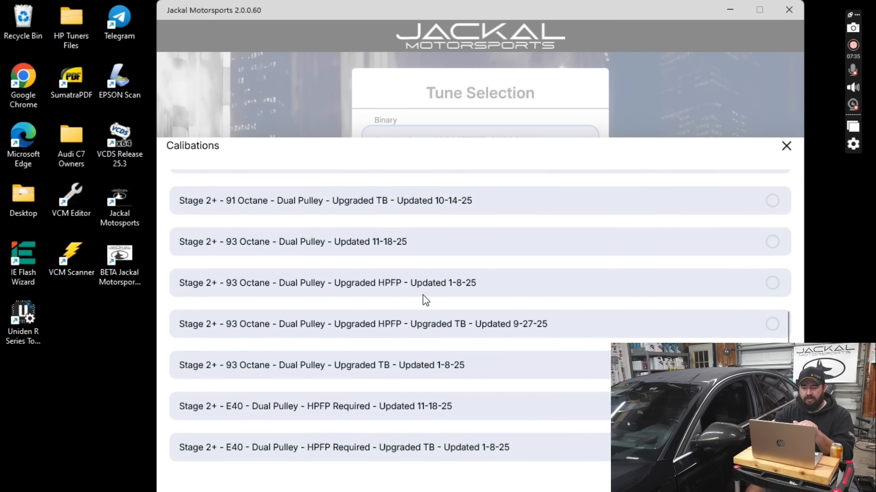
scroll(426, 299, "up", 1)
scroll(426, 300, "down", 1)
scroll(426, 300, "up", 1)
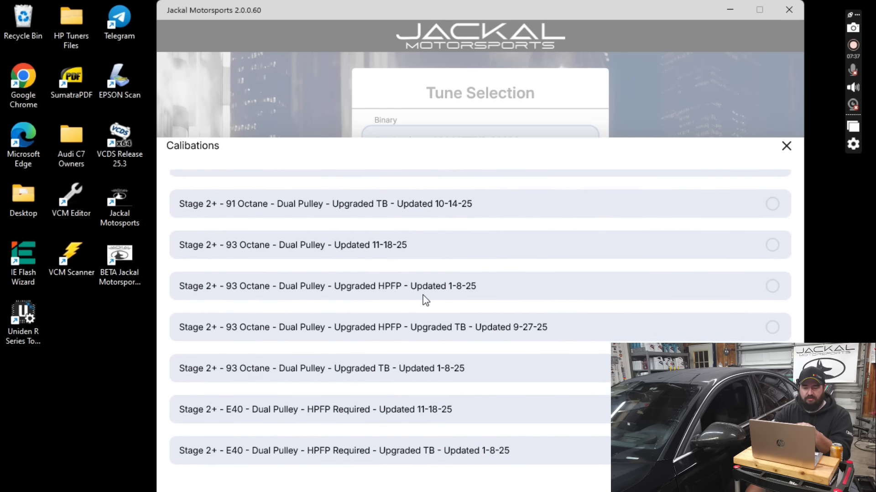
scroll(425, 300, "down", 1)
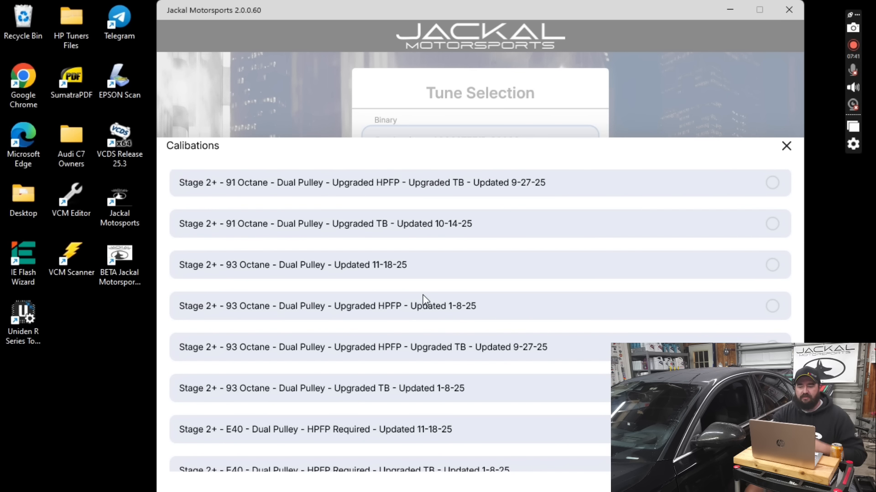
scroll(423, 299, "up", 5)
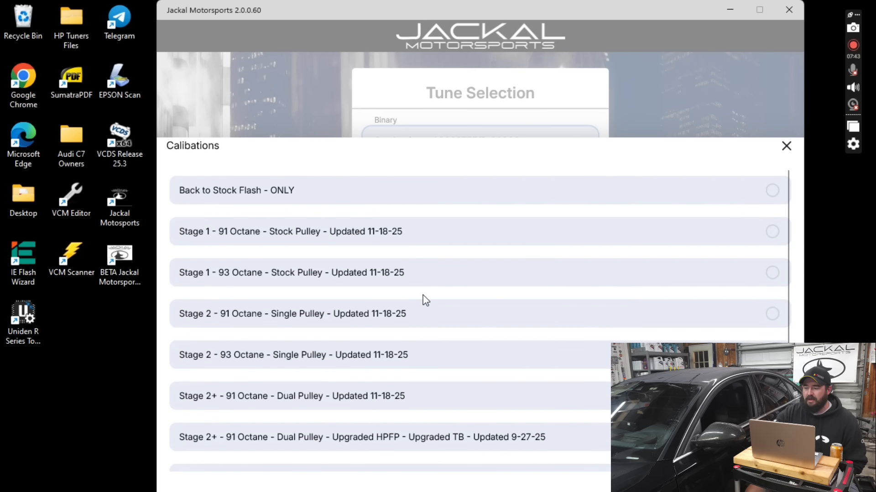
left_click(783, 145)
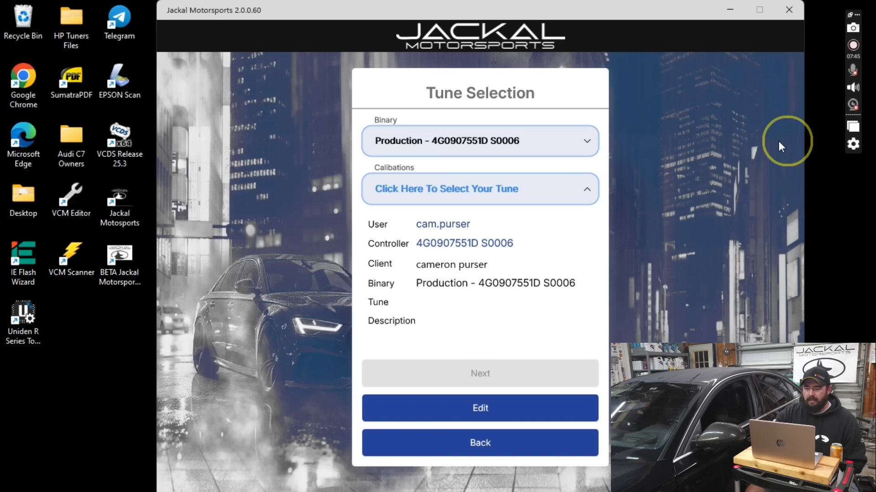
Step: Switch to the client's custom binary for 4G0907551D S0006 and choose the calibration Stage 2+ - 93 Octane - Dual Pulley - Updated 11-22-25
left_click(550, 142)
left_click(237, 377)
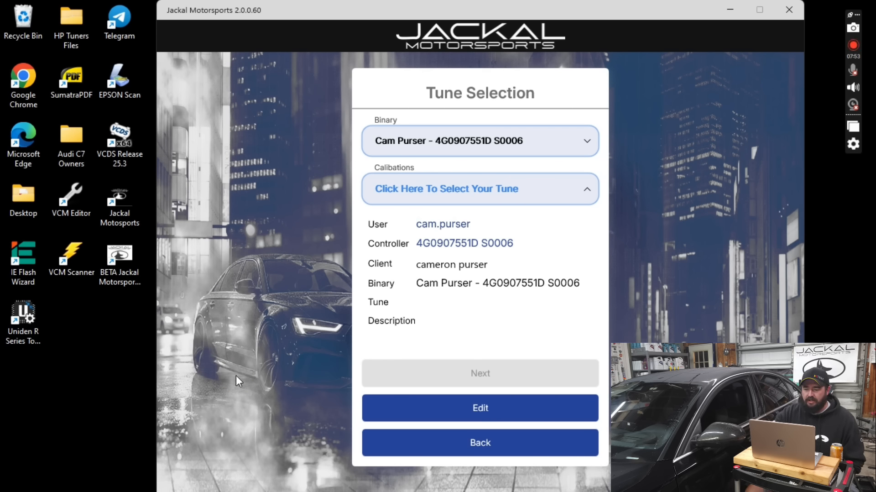
left_click(584, 188)
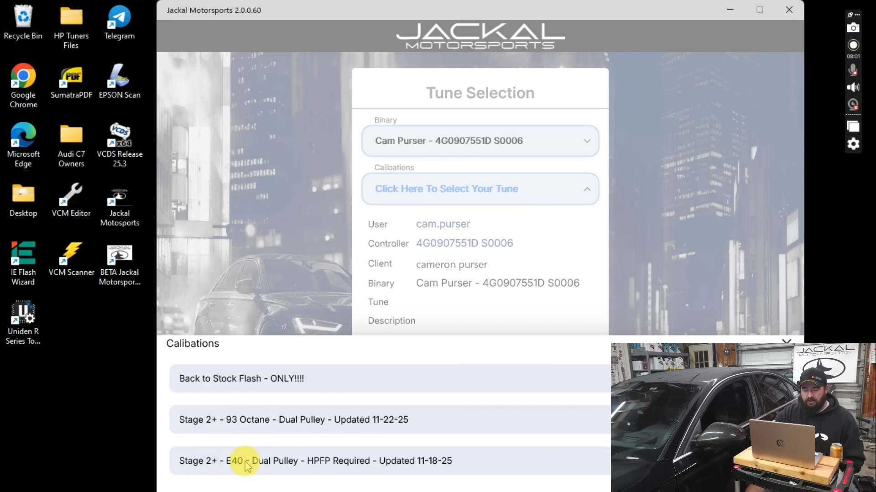
left_click(366, 417)
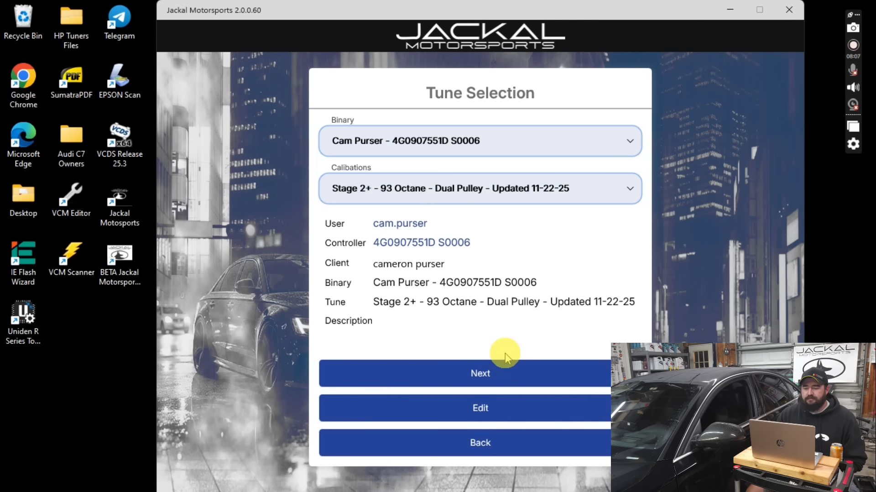
Step: Add the BURBLE PATCH, OFFROAD PATCH, SAFTIES OFF, Upgraded HPFP and Upgraded TB upgrades to the engine tune and continue to the Pre-Program Summary
left_click(492, 369)
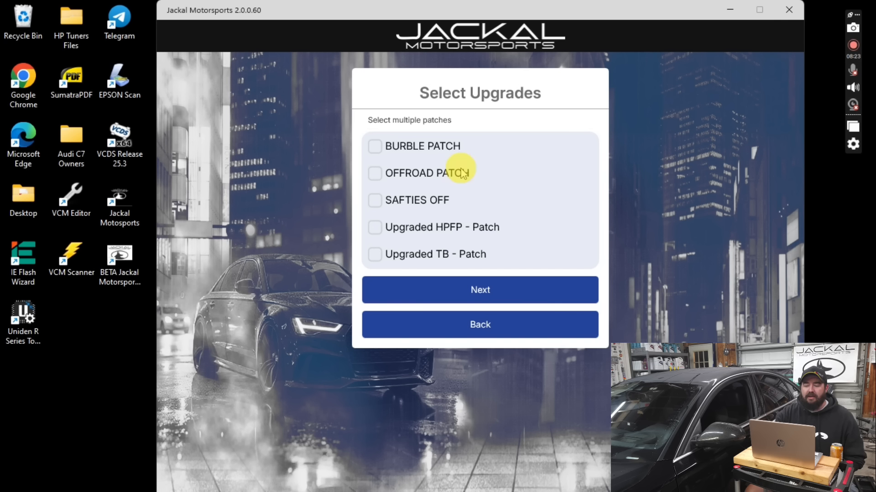
left_click(375, 150)
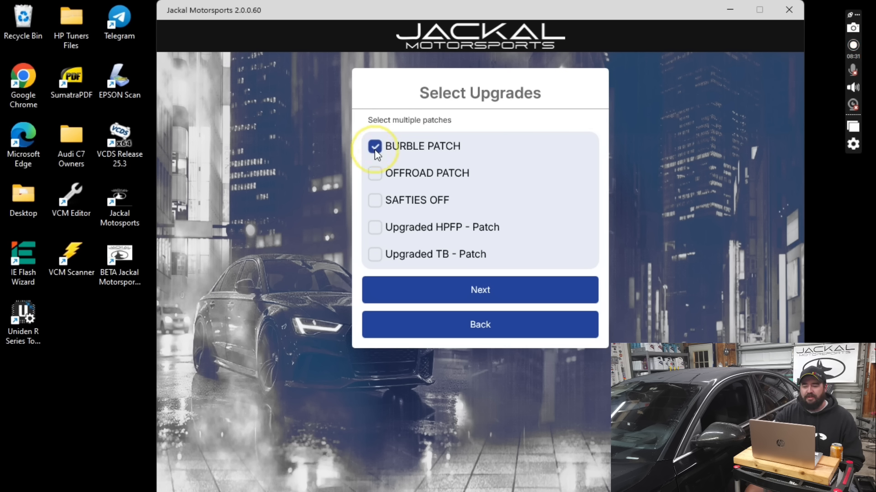
left_click(375, 176)
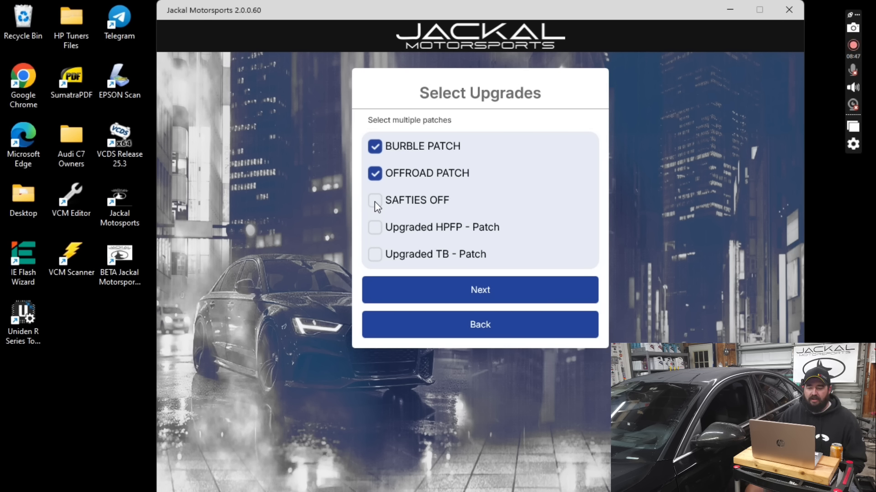
left_click(375, 205)
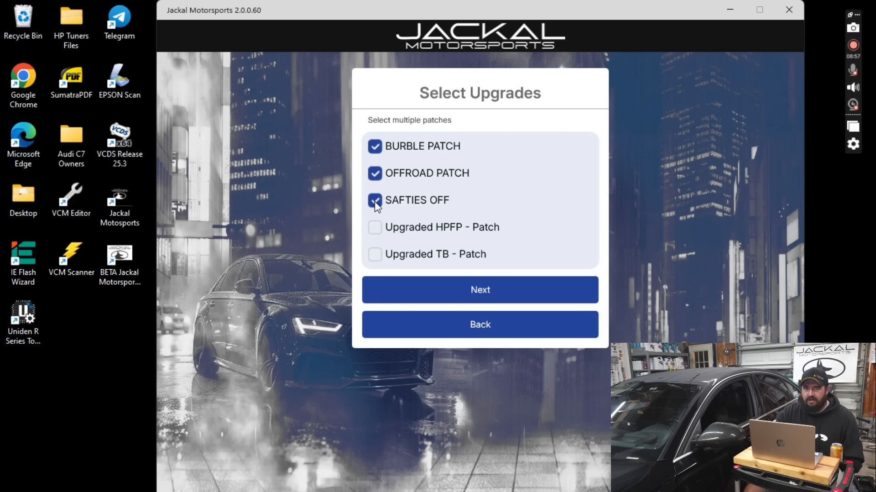
left_click(382, 228)
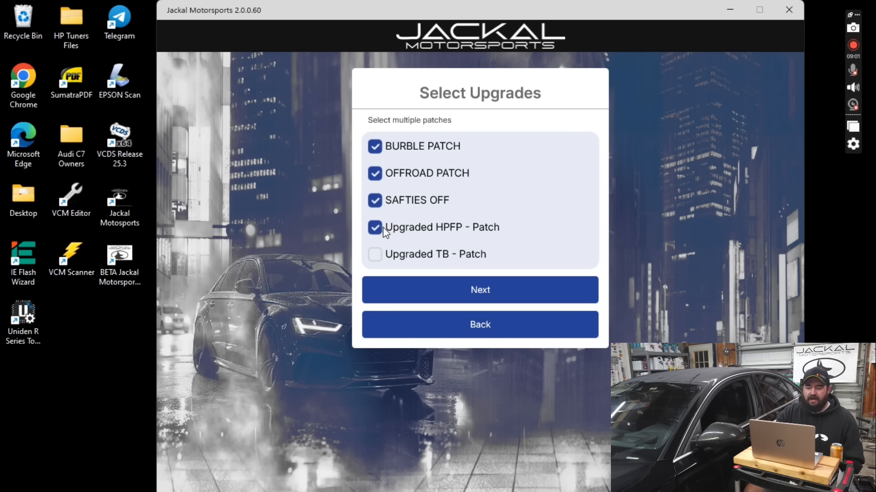
left_click(375, 255)
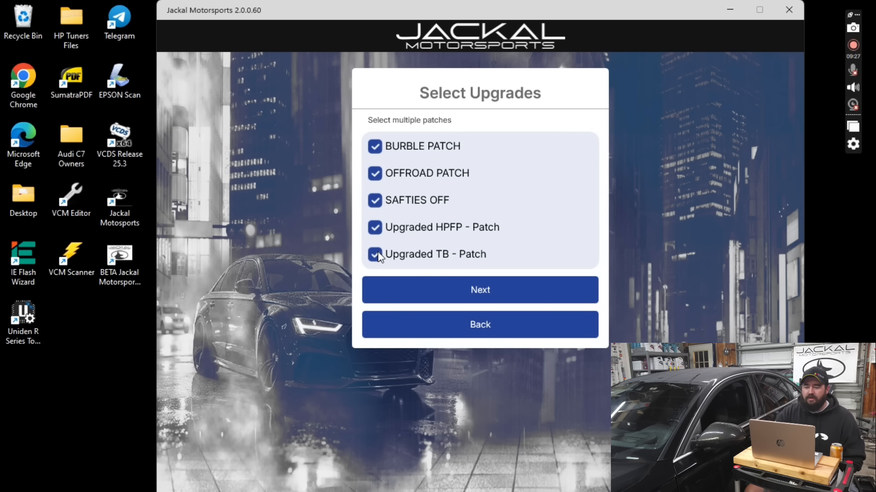
left_click(475, 286)
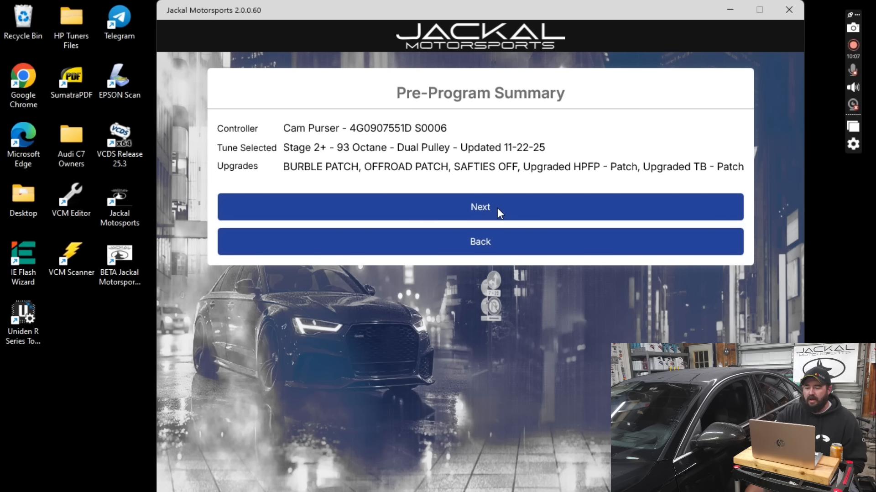
Step: Back out of engine programming, start Program Transmission, accept the ignition request and confirm the client details for the transmission controller
left_click(494, 246)
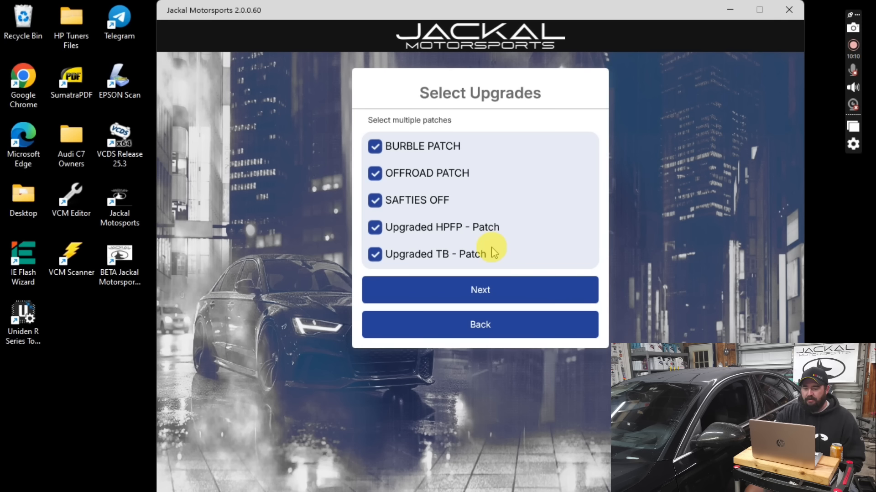
left_click(472, 325)
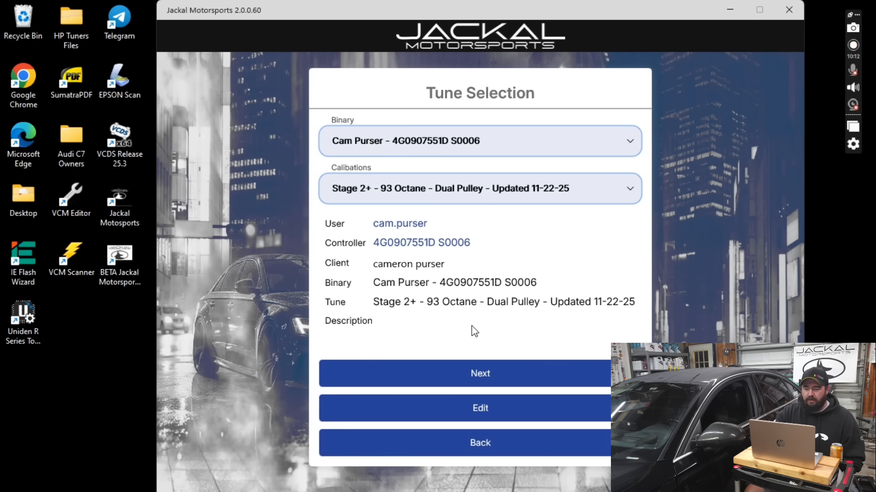
left_click(473, 441)
left_click(485, 290)
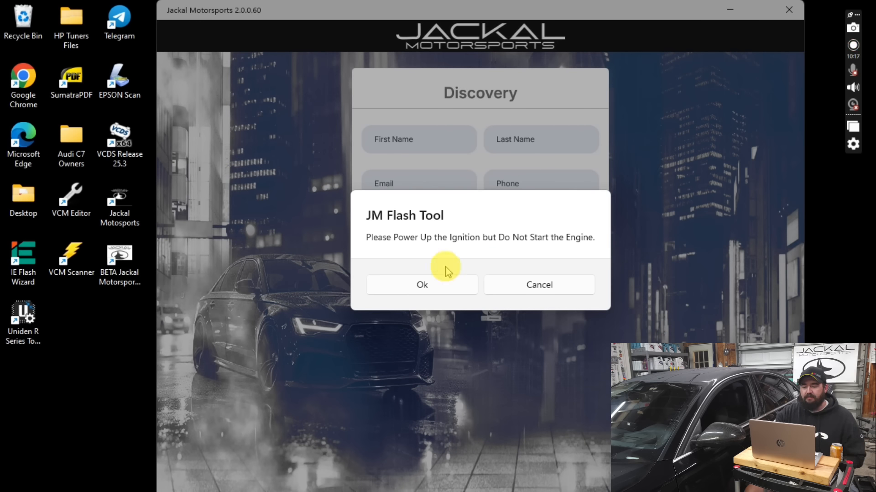
left_click(433, 286)
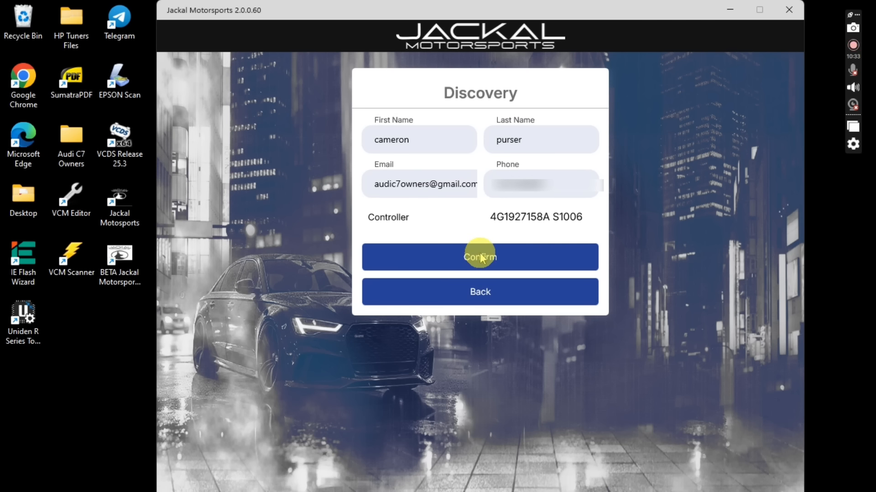
left_click(480, 256)
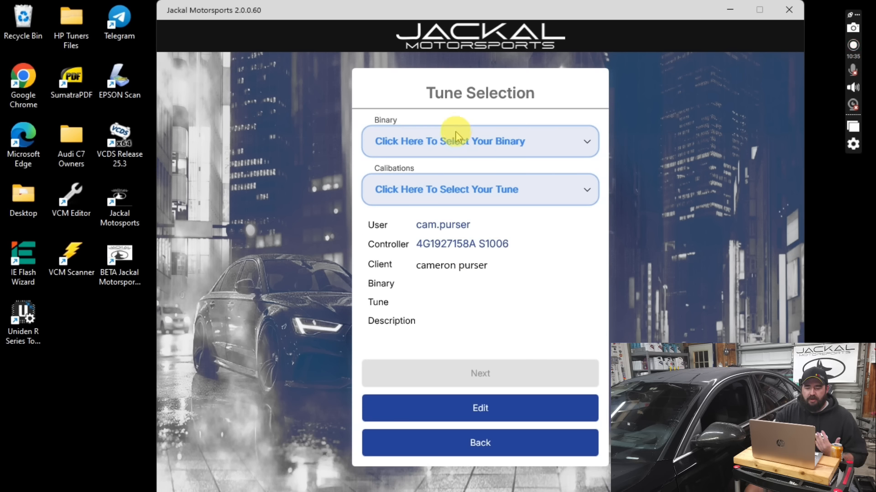
Step: Select the Production - 4G1927158A S1006 binary with the All Pulleys - Spicy Sauce - Updated 8-3-25 calibration and continue past Tune Selection
left_click(456, 133)
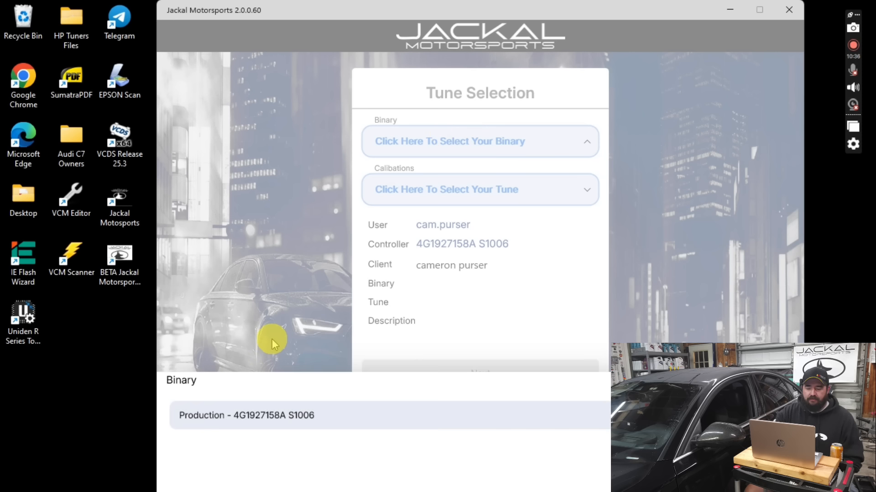
left_click(226, 416)
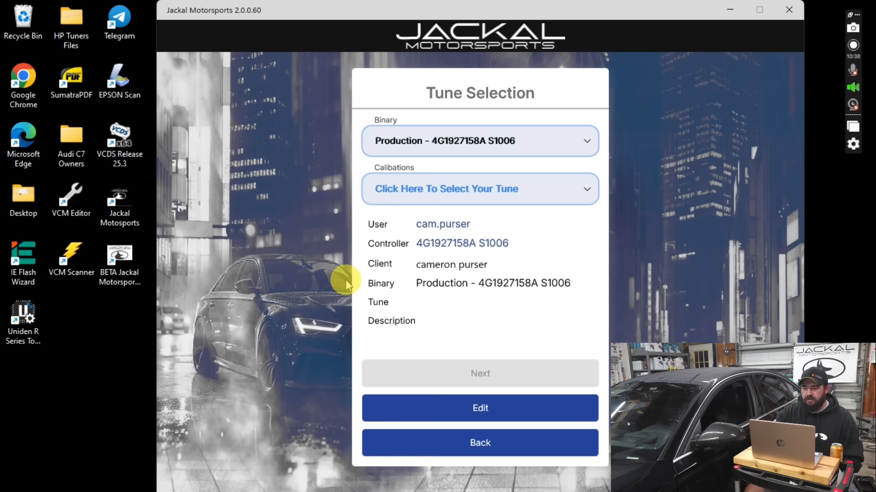
left_click(573, 196)
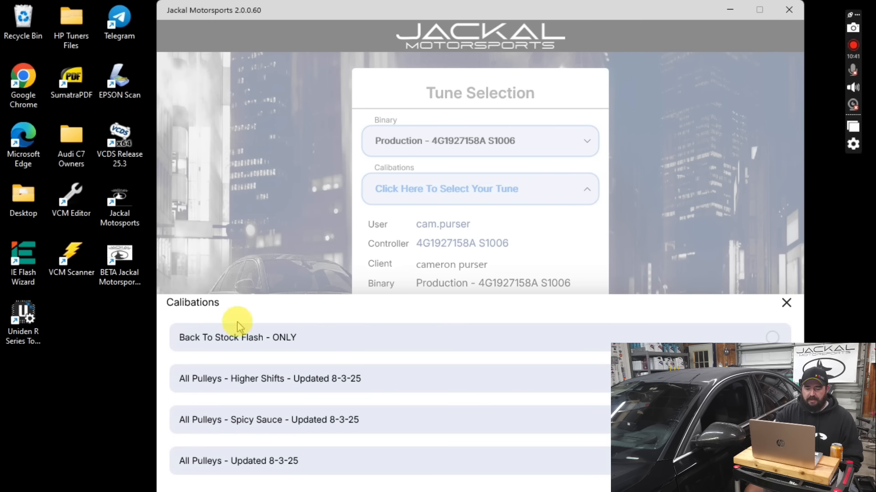
left_click(225, 423)
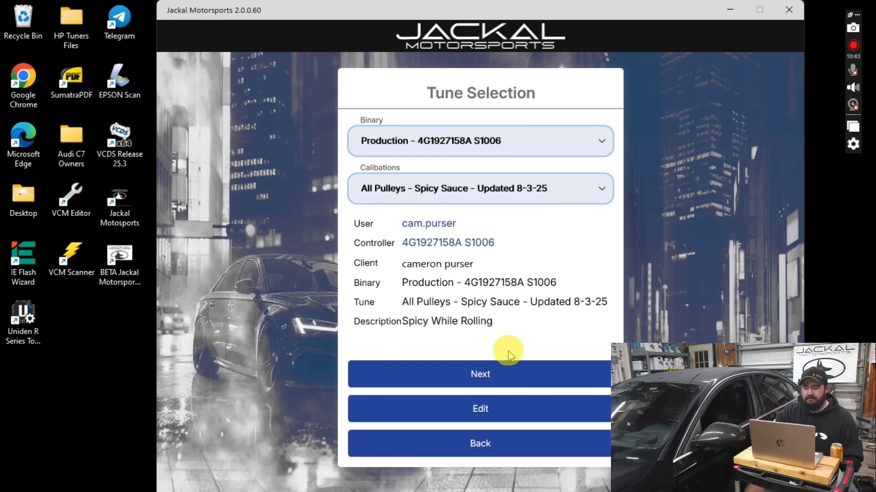
left_click(500, 372)
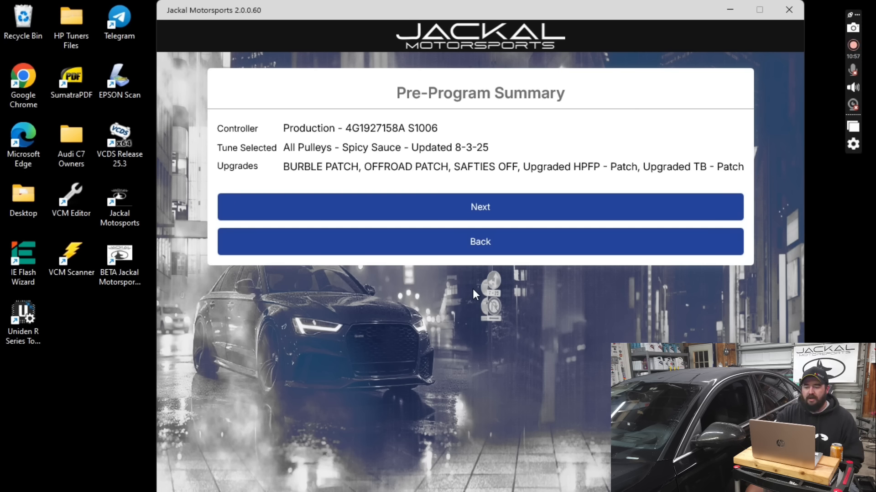
Step: Leave the transmission Pre-Program Summary without flashing and go back through Programming to the Home screen
left_click(482, 238)
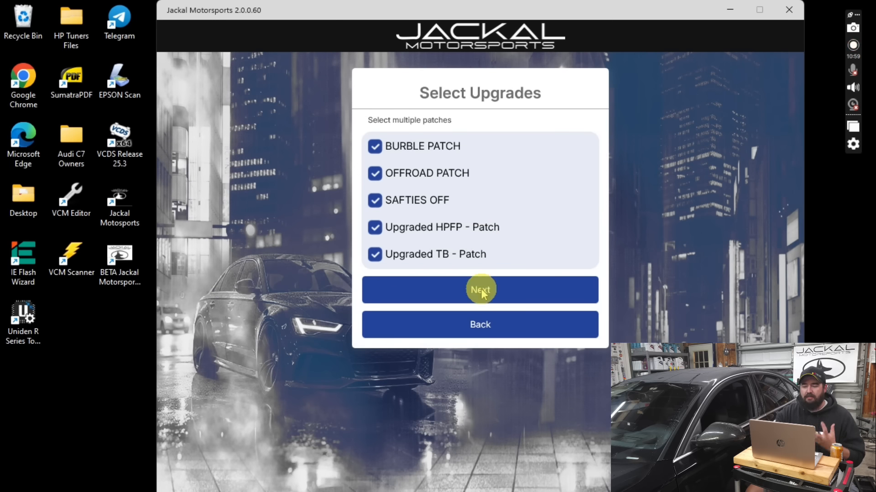
left_click(478, 323)
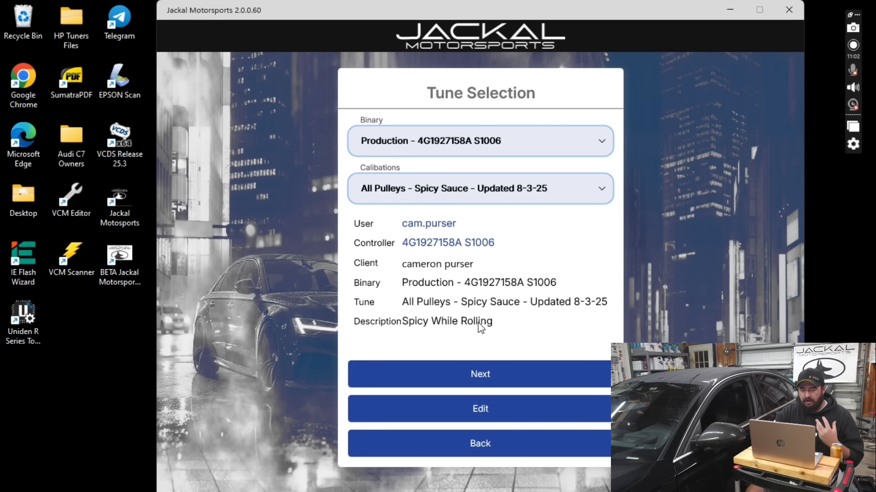
left_click(464, 441)
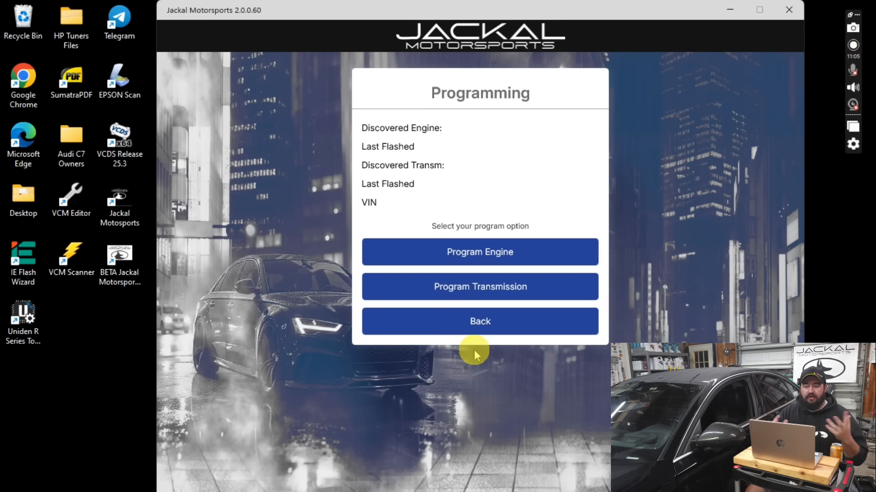
left_click(481, 322)
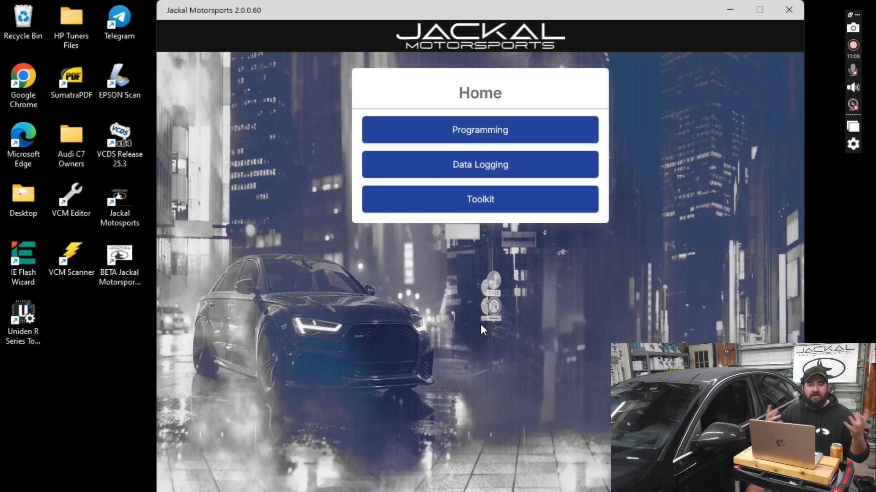